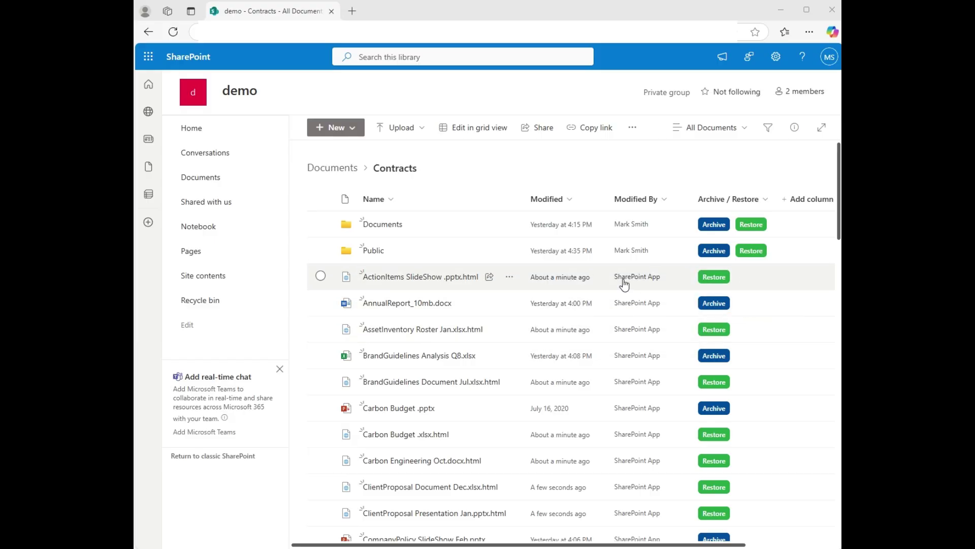
Step: Restore the archived ActionItems SlideShow .pptx through the restore link in its stub file and go to its file location, closing the restore request page
click(447, 283)
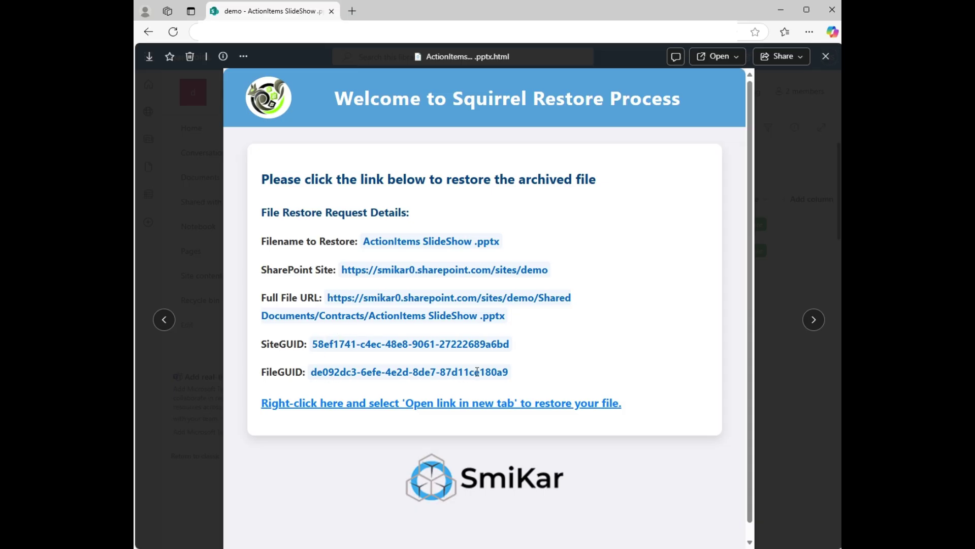
right_click(461, 408)
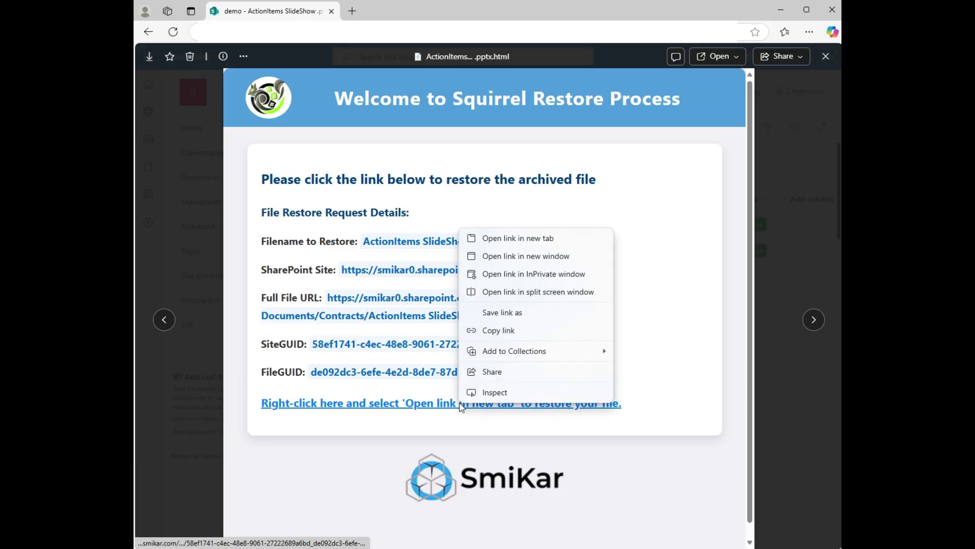
click(518, 238)
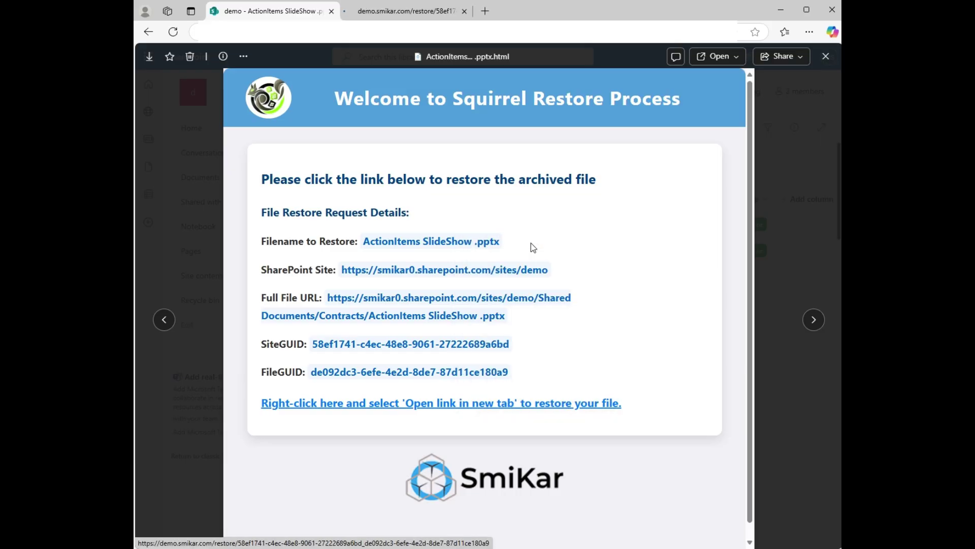
click(397, 13)
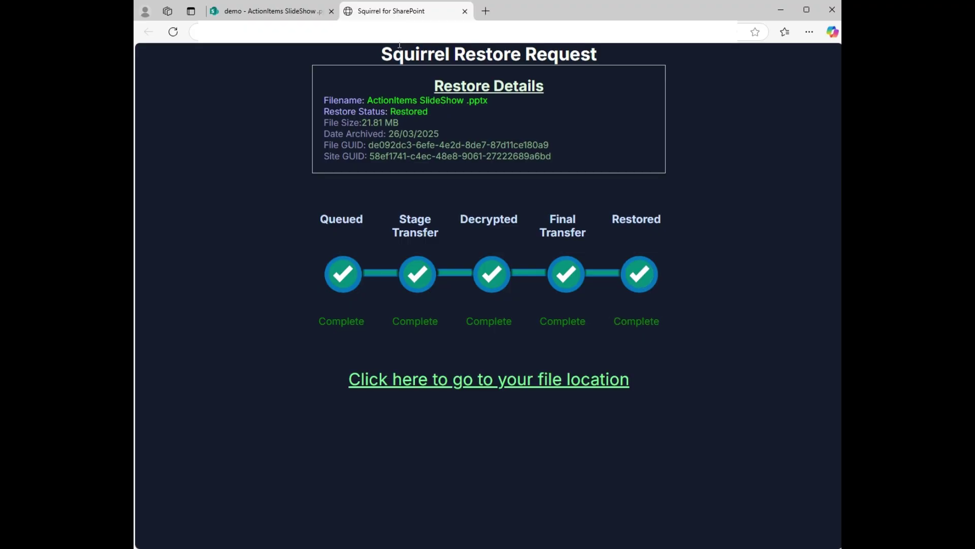
click(463, 381)
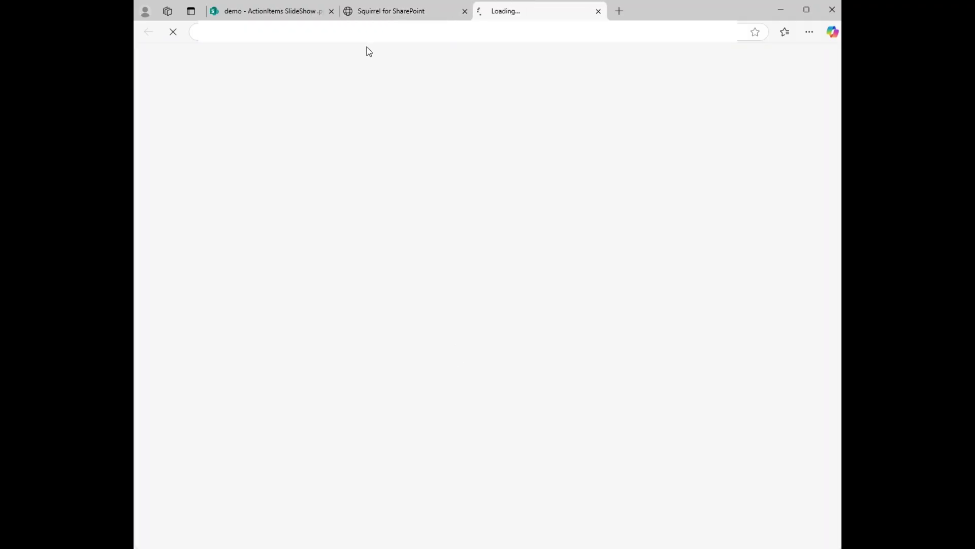
middle_click(378, 13)
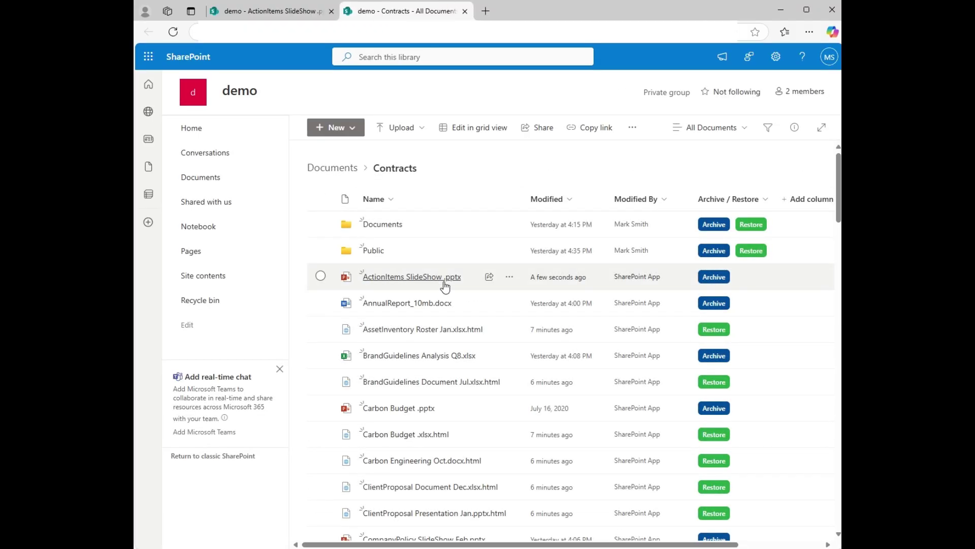
Step: Review the version history of the restored ActionItems SlideShow .pptx and close it
mouse_move(547, 282)
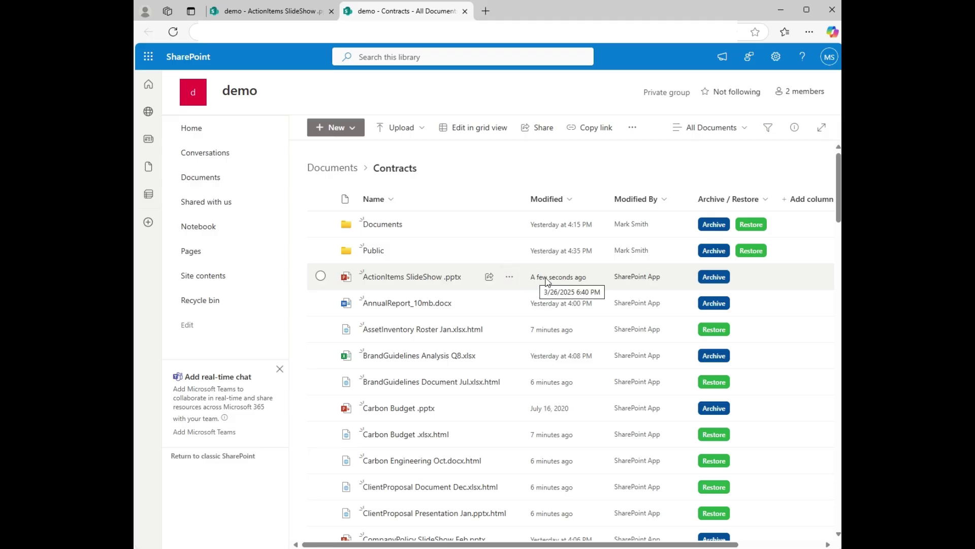
click(513, 279)
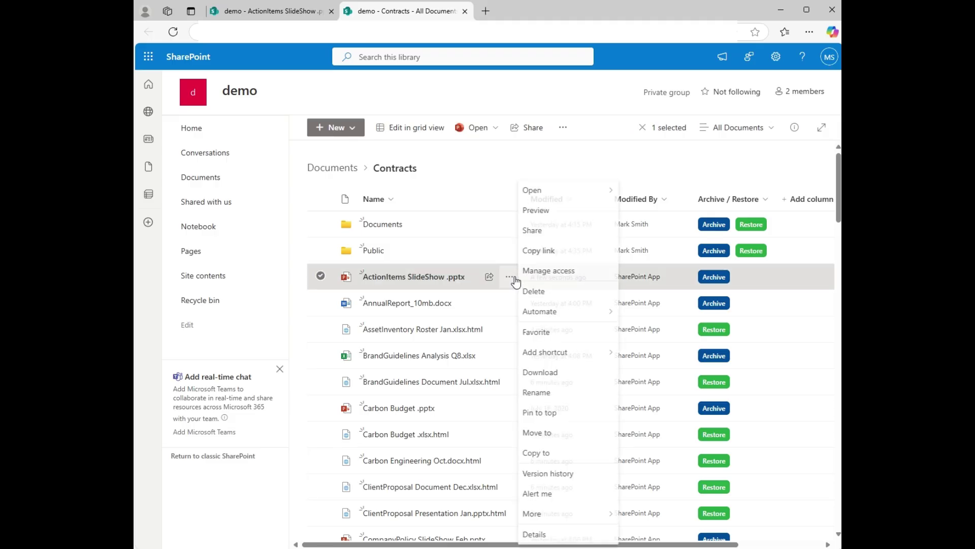
click(542, 475)
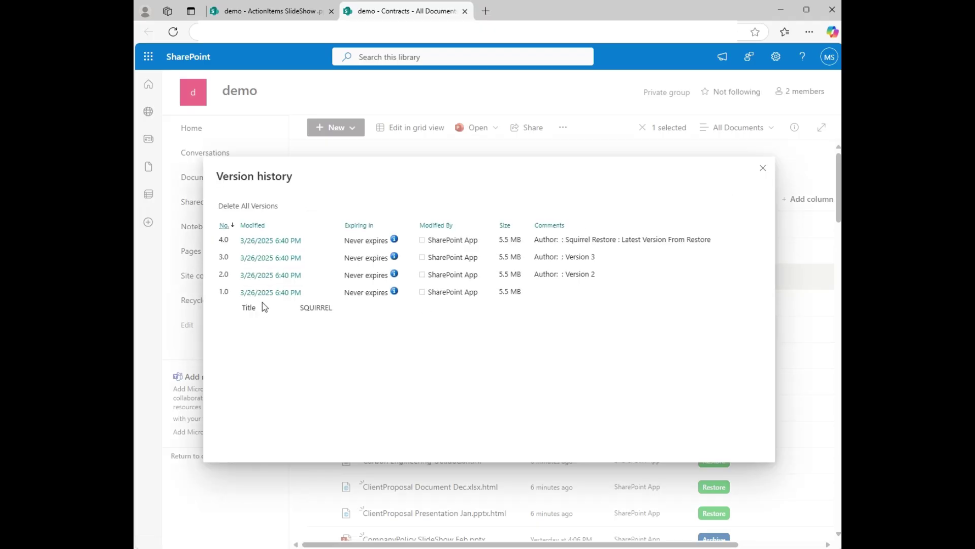
click(760, 171)
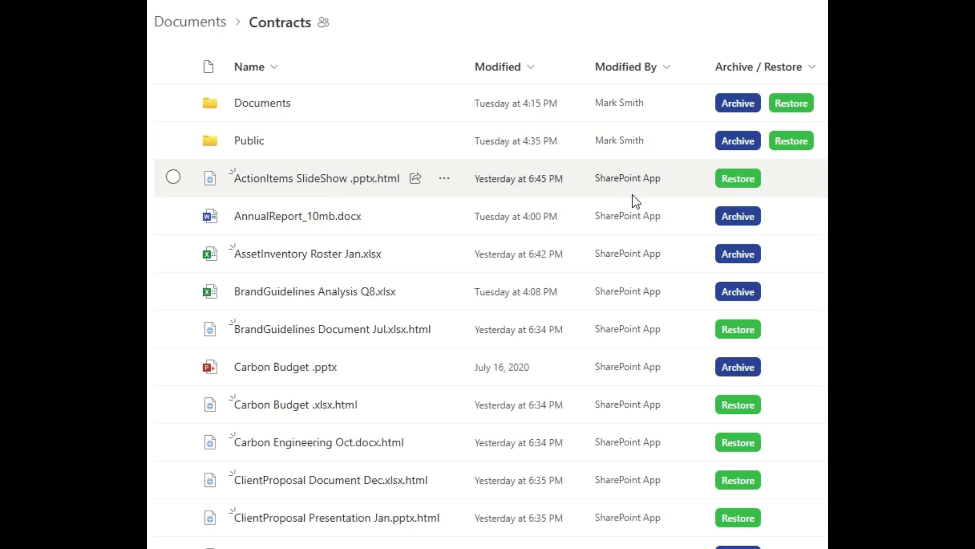
Step: Restore the archived AssetInventory Roster Jan.xlsx directly from its row in the Contracts folder
click(736, 184)
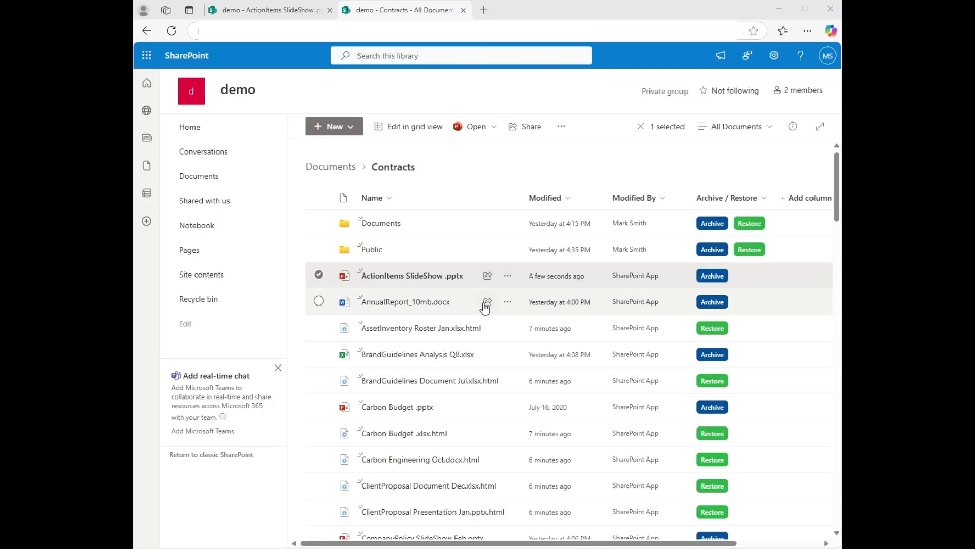
mouse_move(367, 338)
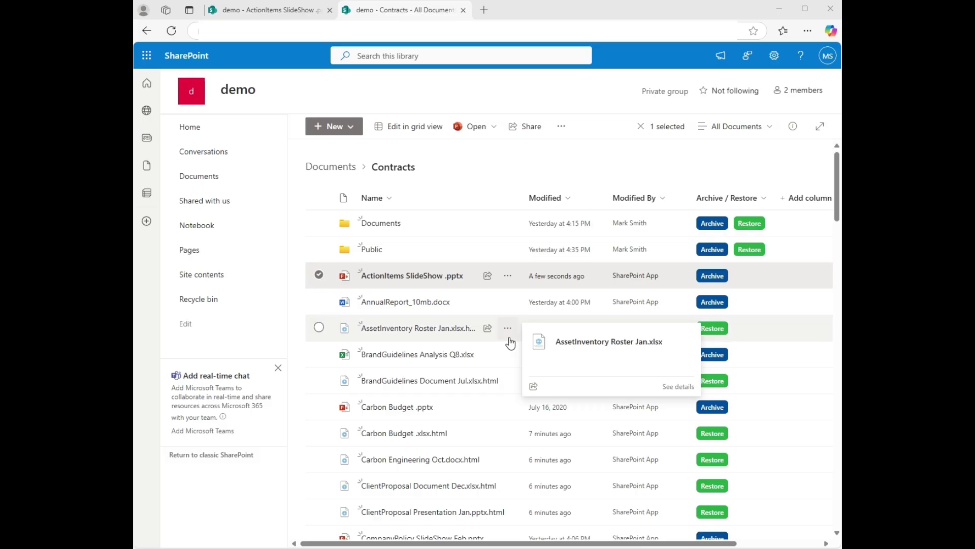
click(709, 330)
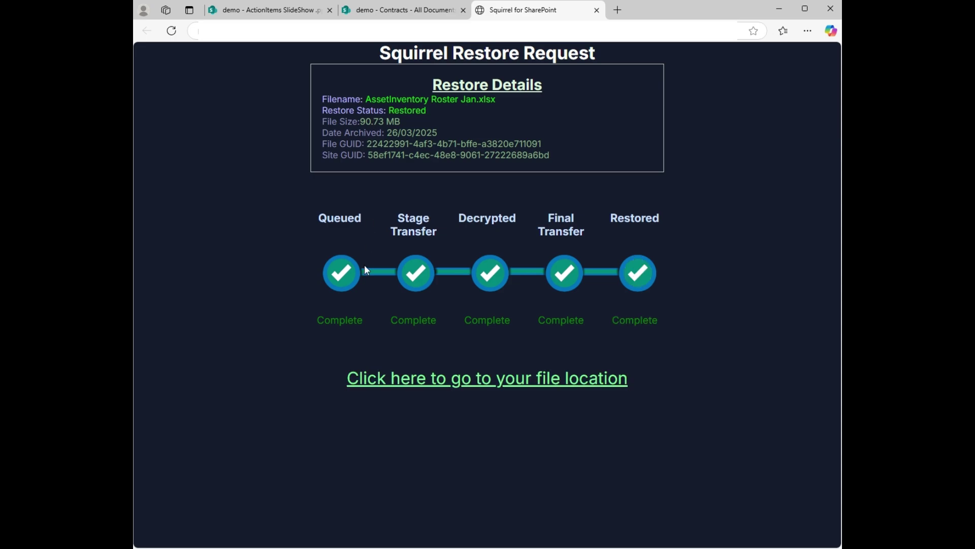
Step: Go to the restored file's location and open the version history of AssetInventory Roster Jan.xlsx
click(433, 379)
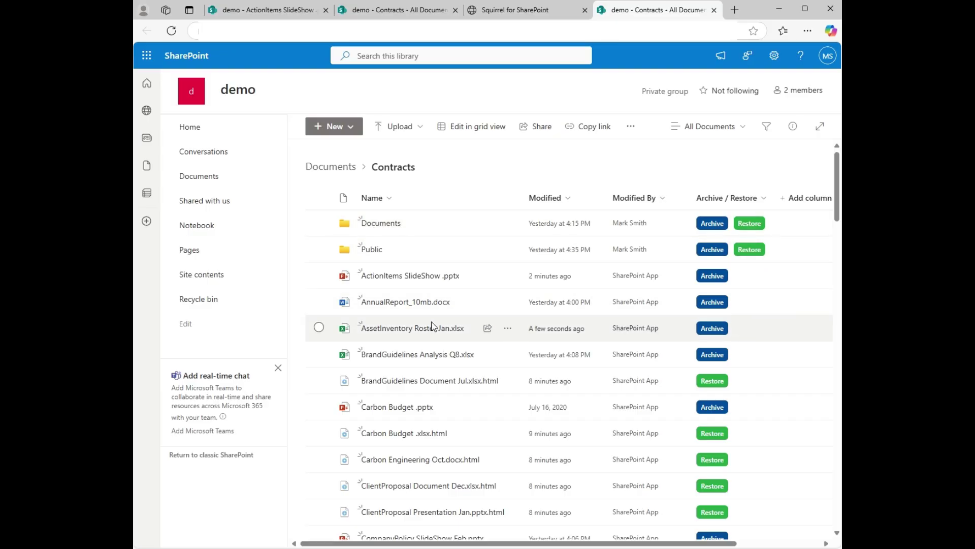
click(507, 331)
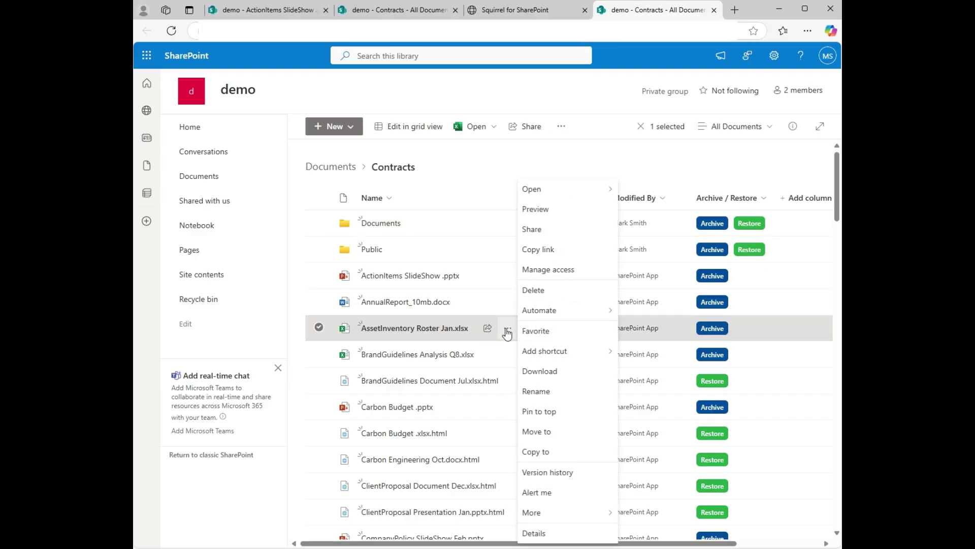
click(553, 479)
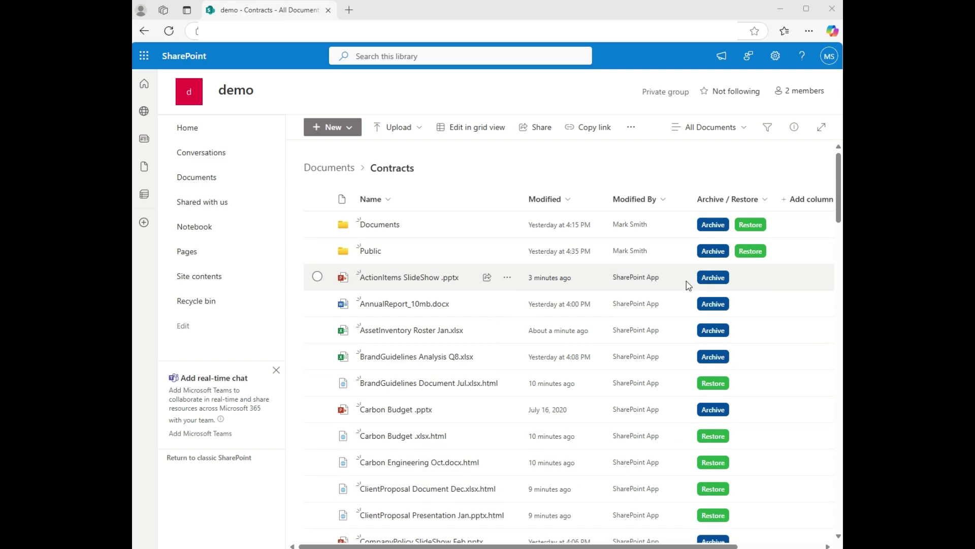
Step: Check the existing versions of ActionItems SlideShow .pptx in its version history and close the history
click(507, 277)
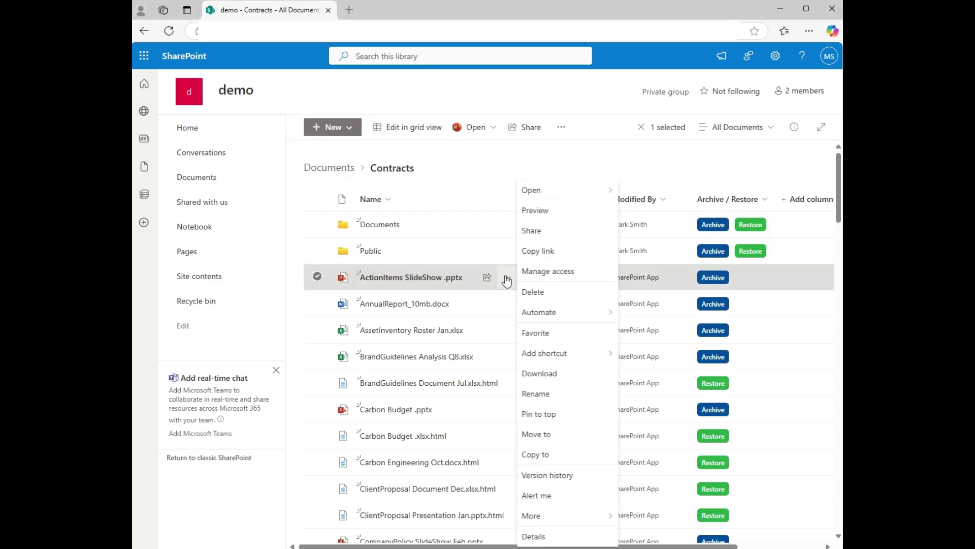
click(554, 478)
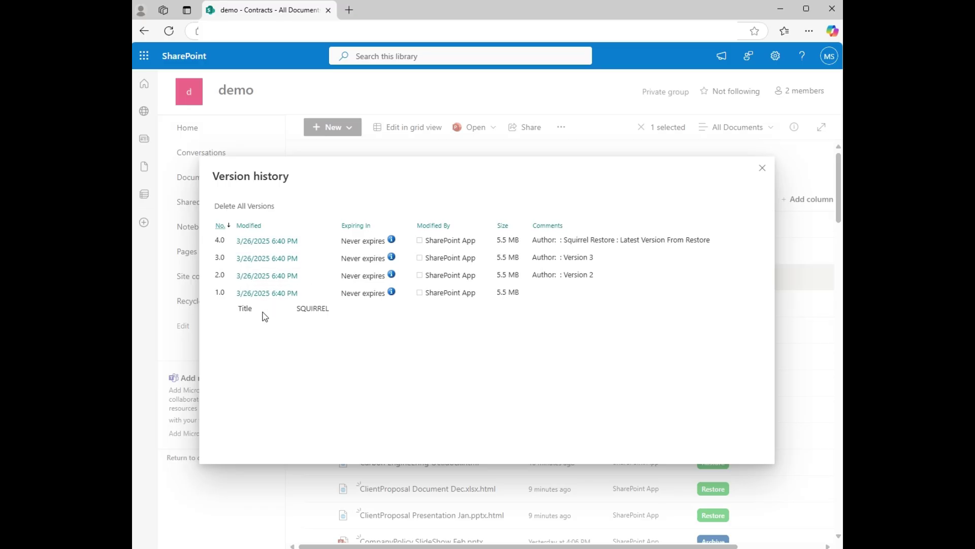
click(762, 167)
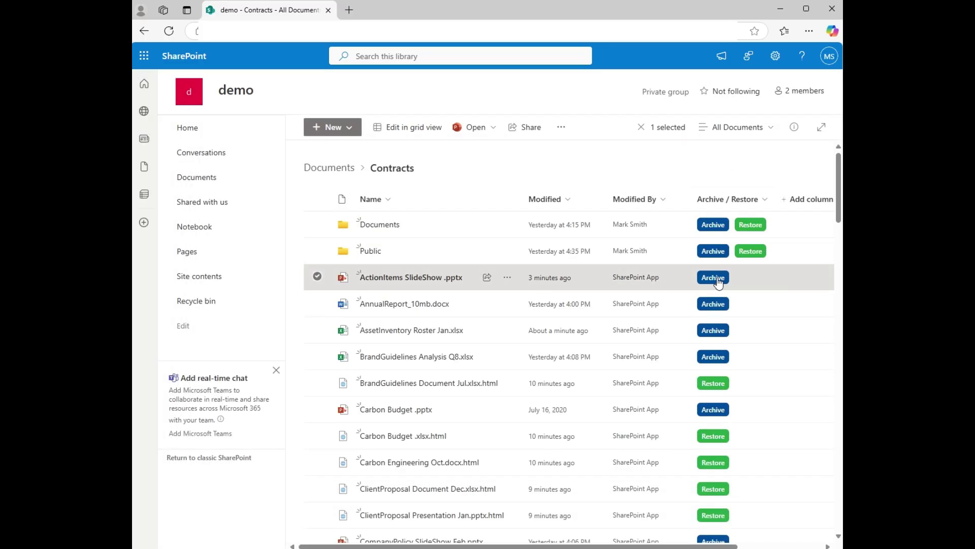
Step: Archive ActionItems SlideShow .pptx from its row in the Contracts folder and close the archive request page
click(716, 279)
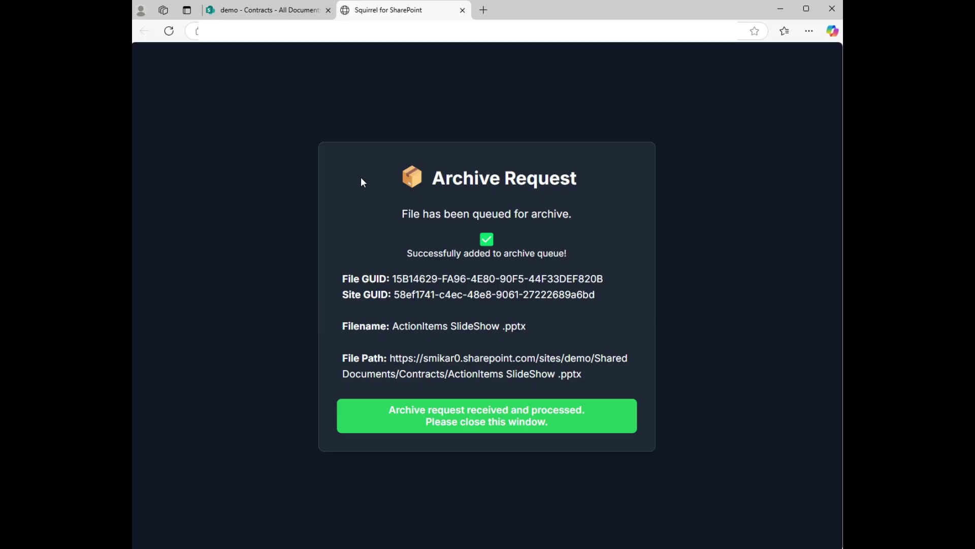
middle_click(408, 10)
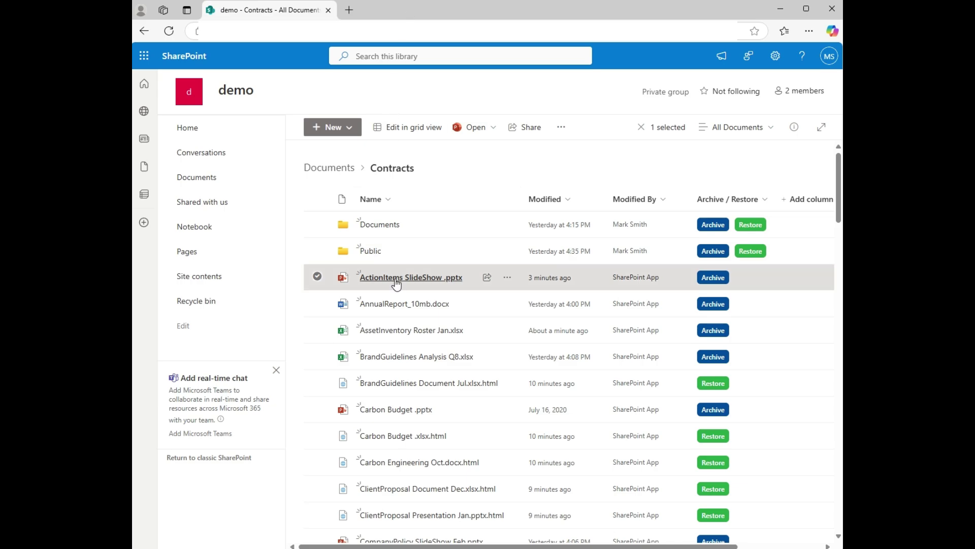
mouse_move(397, 284)
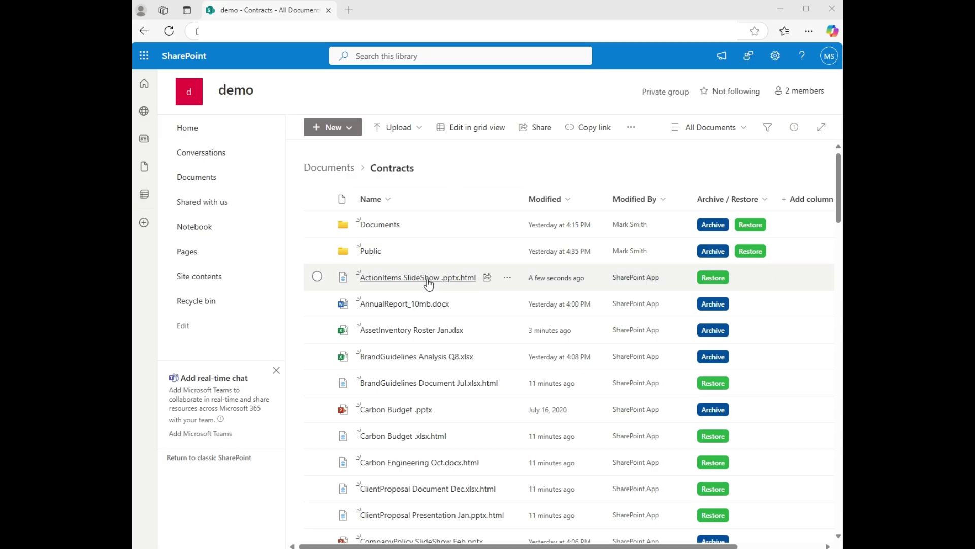
Step: Inspect the version history of the ActionItems SlideShow .pptx.html stub file and close it
mouse_move(457, 285)
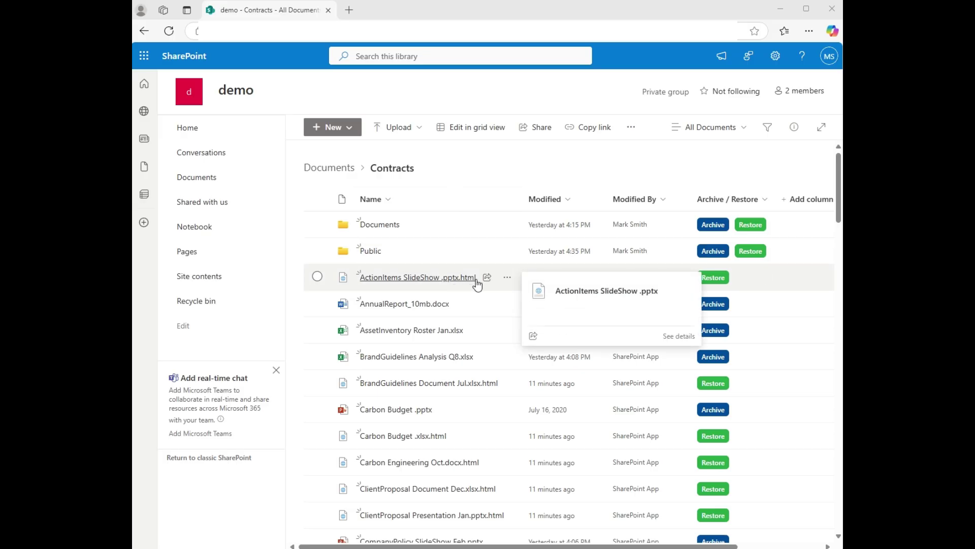
click(507, 277)
click(549, 475)
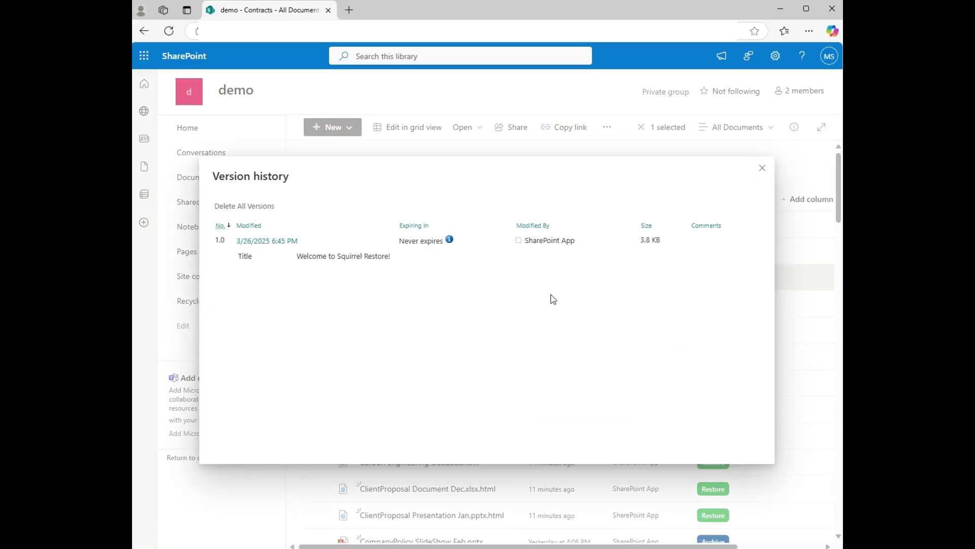
click(762, 168)
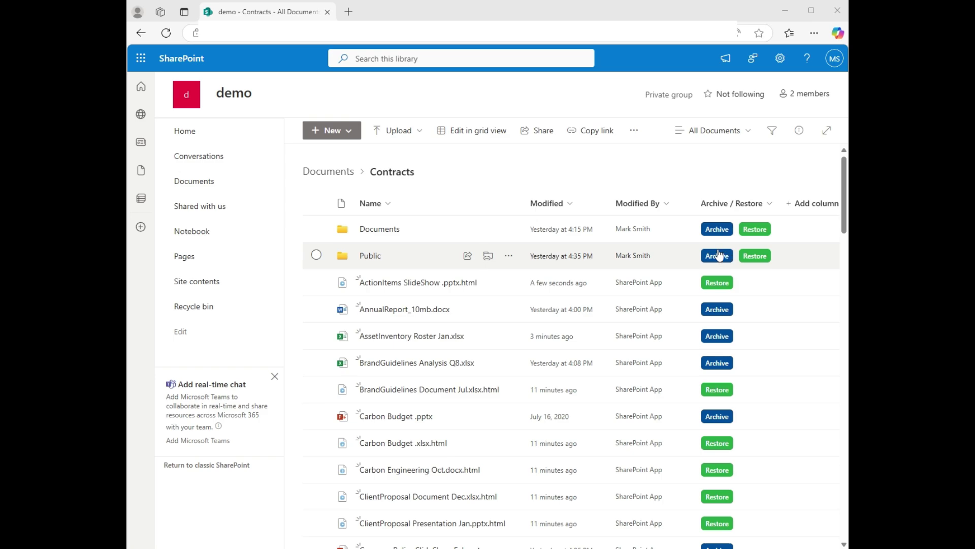
Step: Look through the Documents subfolder for archived and unarchived files, and return to the Contracts folder
click(380, 229)
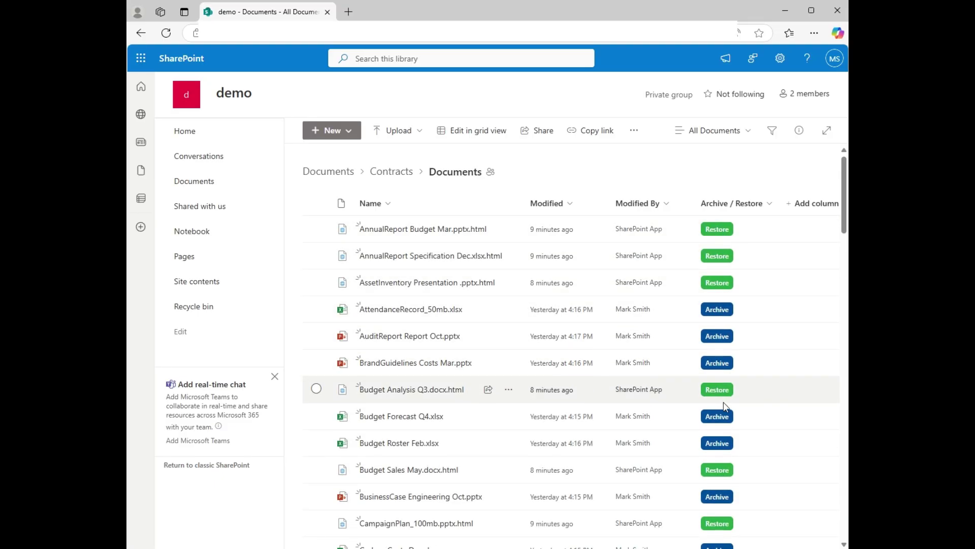
scroll(725, 406, down, 3)
scroll(723, 443, up, 5)
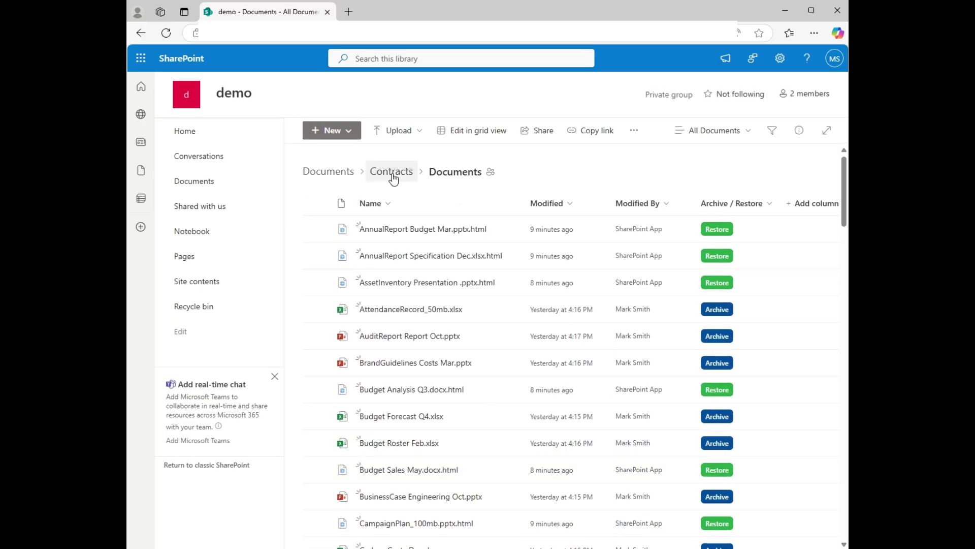
click(393, 178)
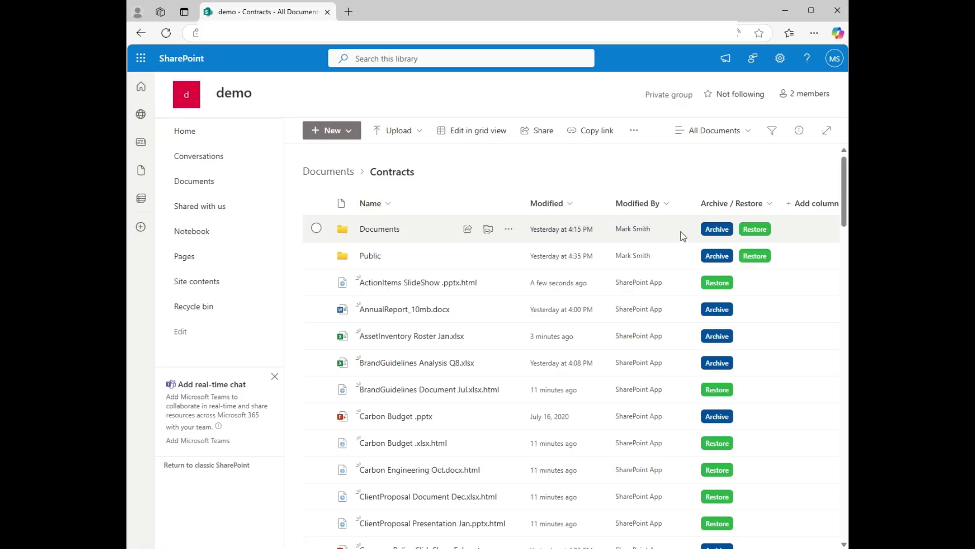
Step: Restore the entire Documents subfolder of Contracts, confirm the request, and close the restore request page after checking it
click(759, 231)
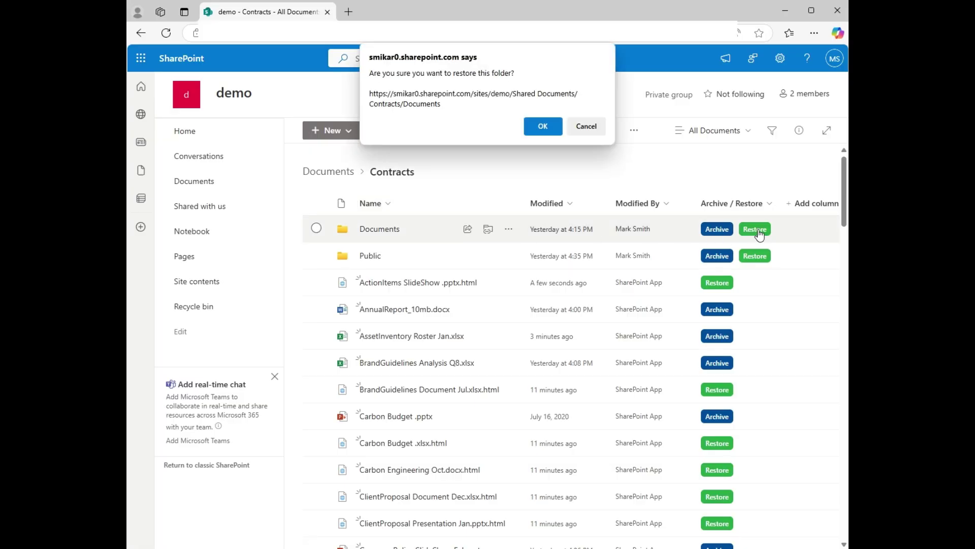
click(549, 129)
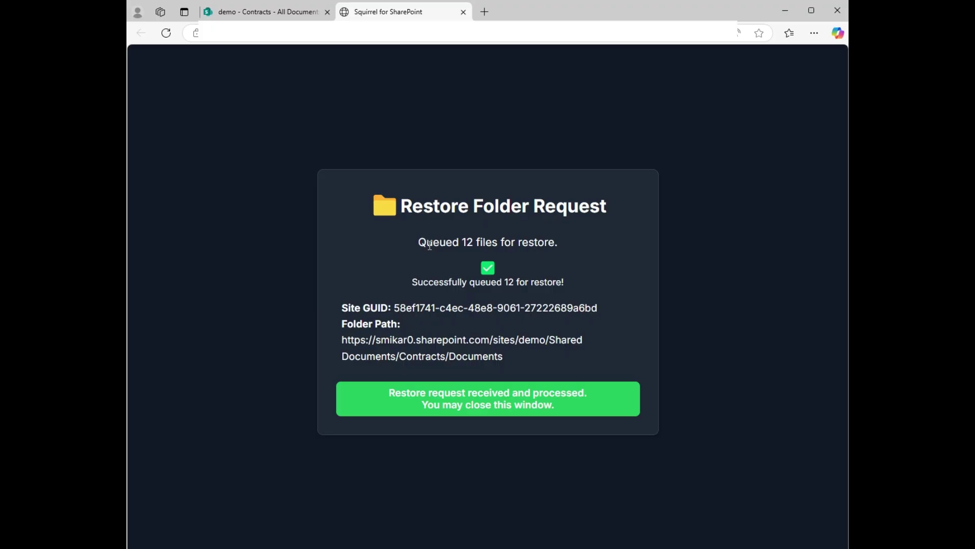
drag(420, 242, 562, 242)
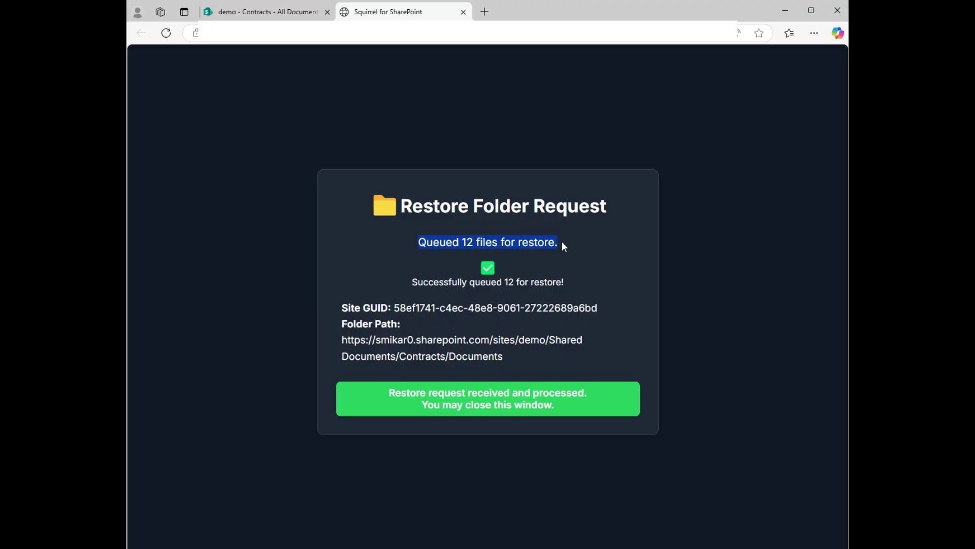
click(527, 294)
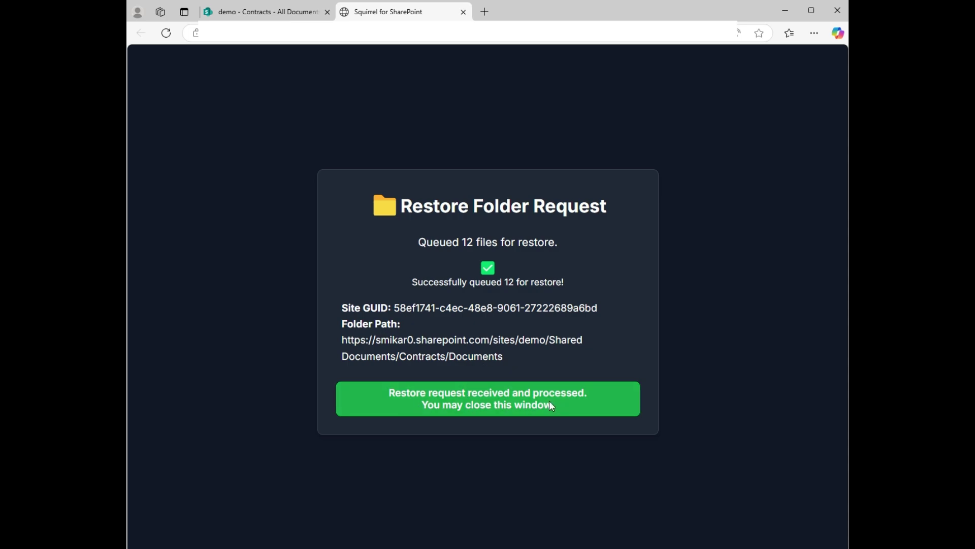
middle_click(441, 16)
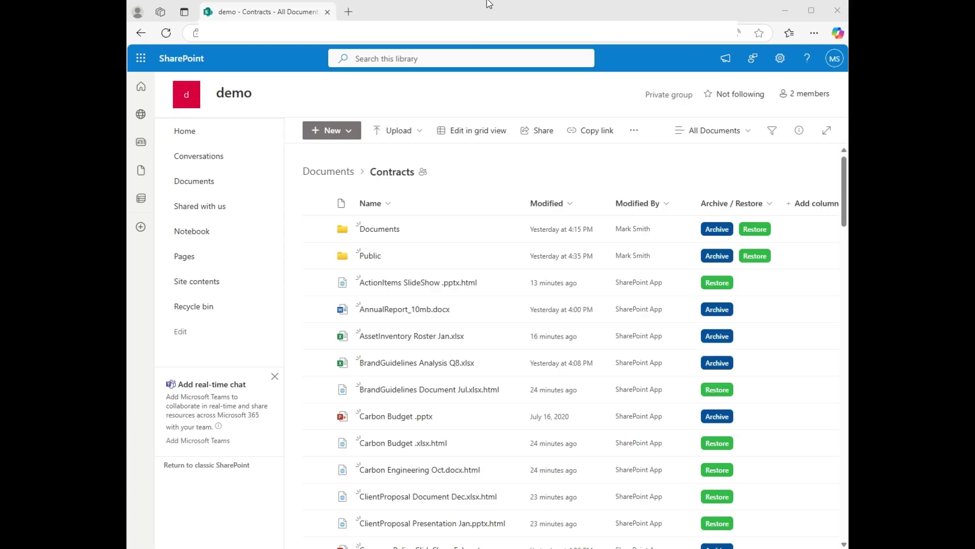
Step: Open the Documents subfolder in Contracts and review its files to verify the folder restore
click(376, 228)
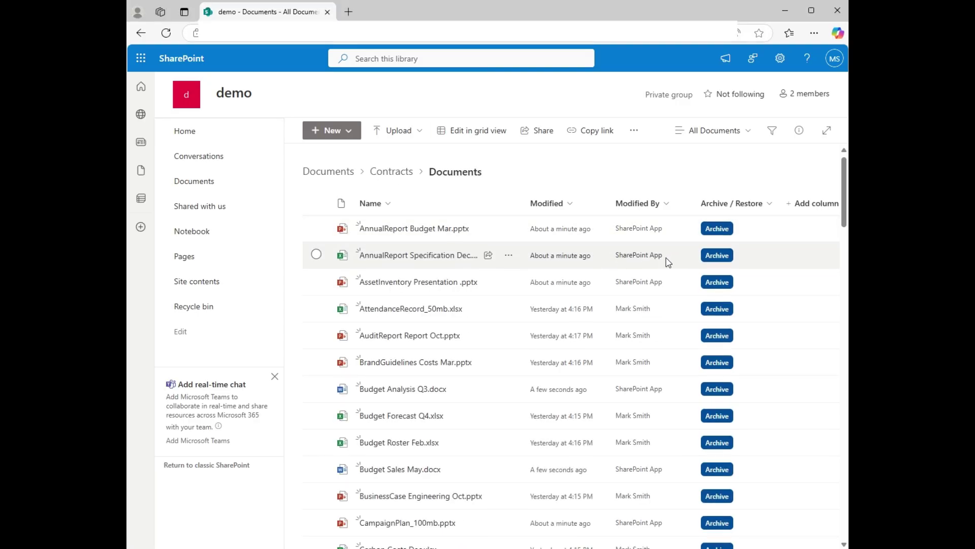
scroll(664, 269, down, 5)
scroll(655, 330, down, 3)
scroll(646, 376, up, 8)
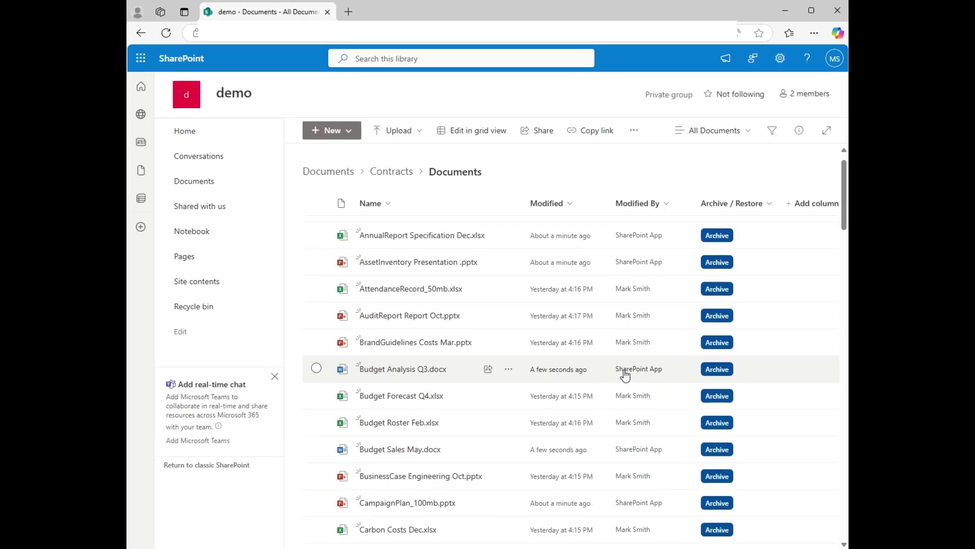
Step: Look through the files of the Public subfolder in Contracts for their archive status, and return to the Contracts folder
click(509, 228)
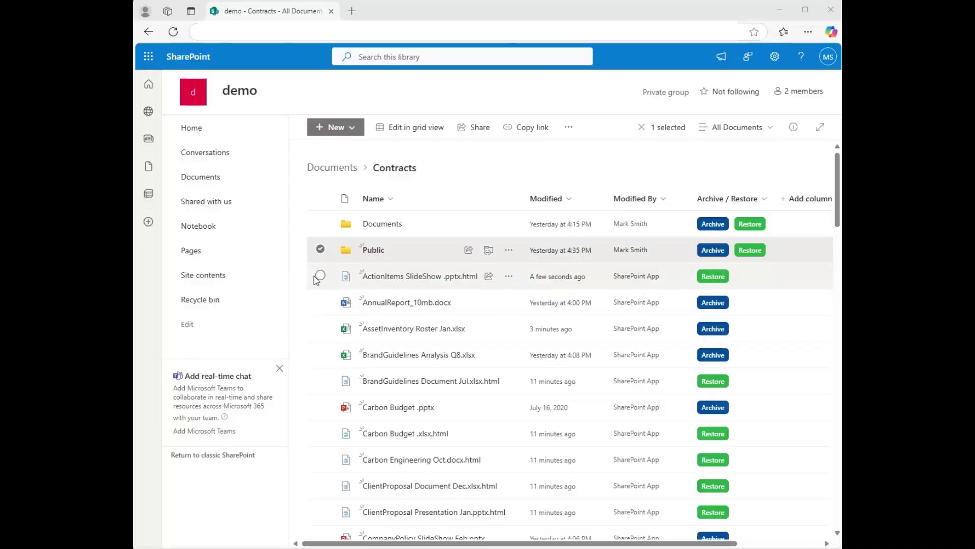
click(320, 249)
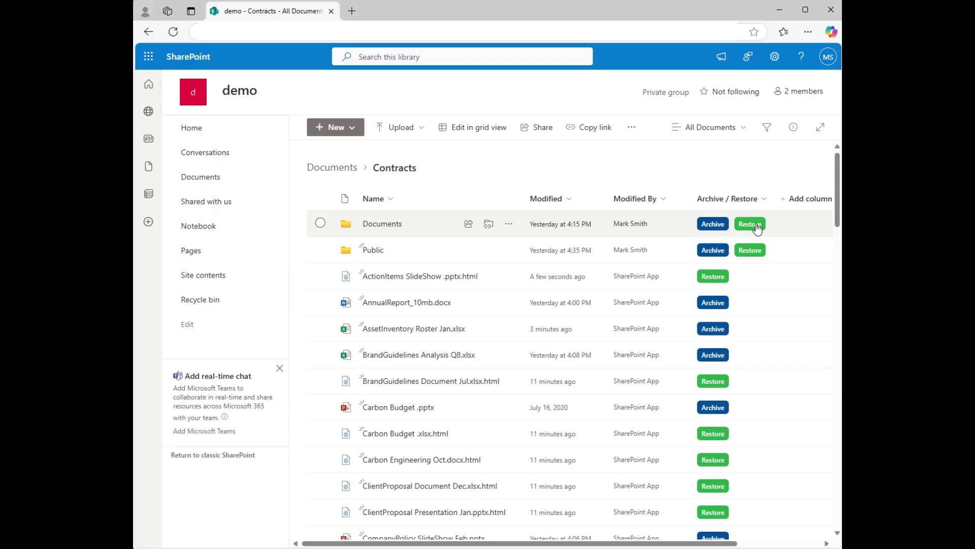
click(370, 250)
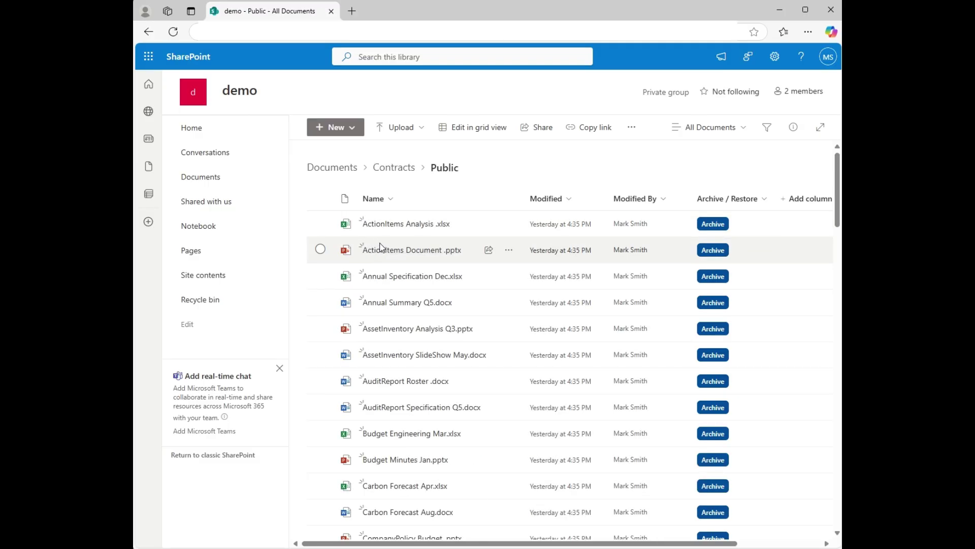
scroll(392, 241, down, 5)
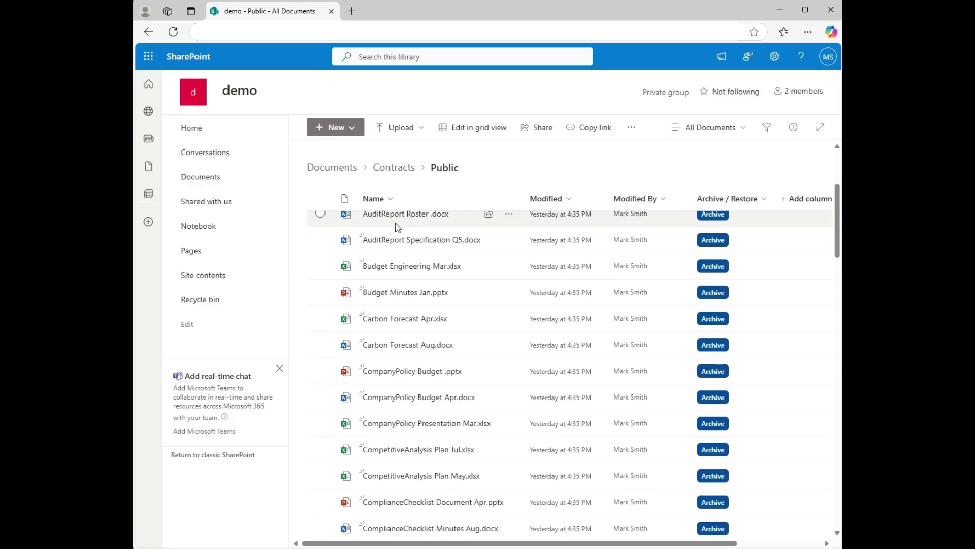
scroll(397, 227, down, 10)
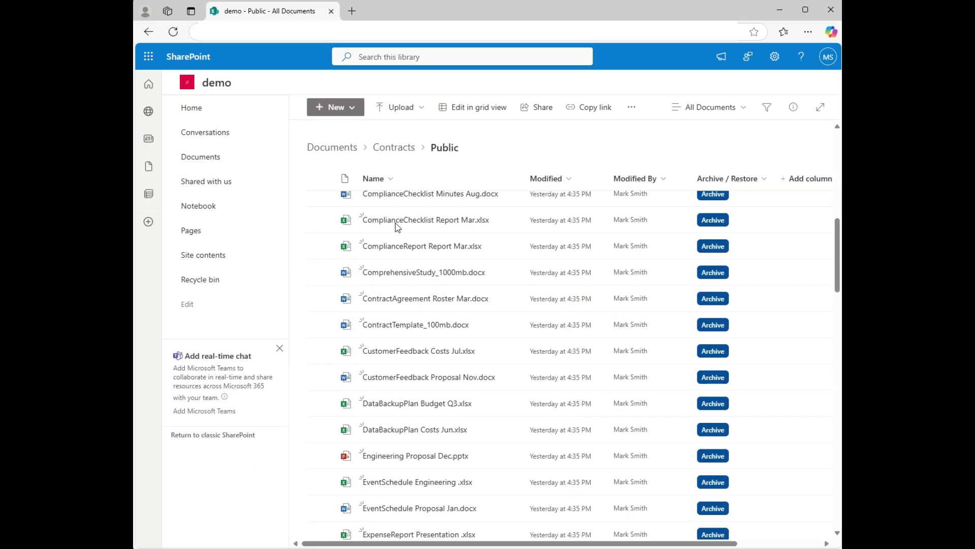
scroll(398, 227, down, 10)
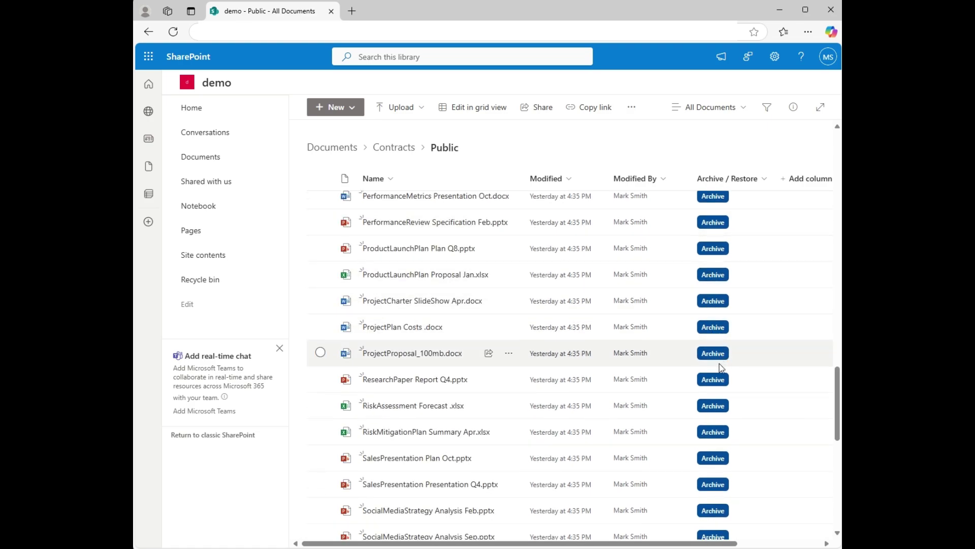
click(394, 147)
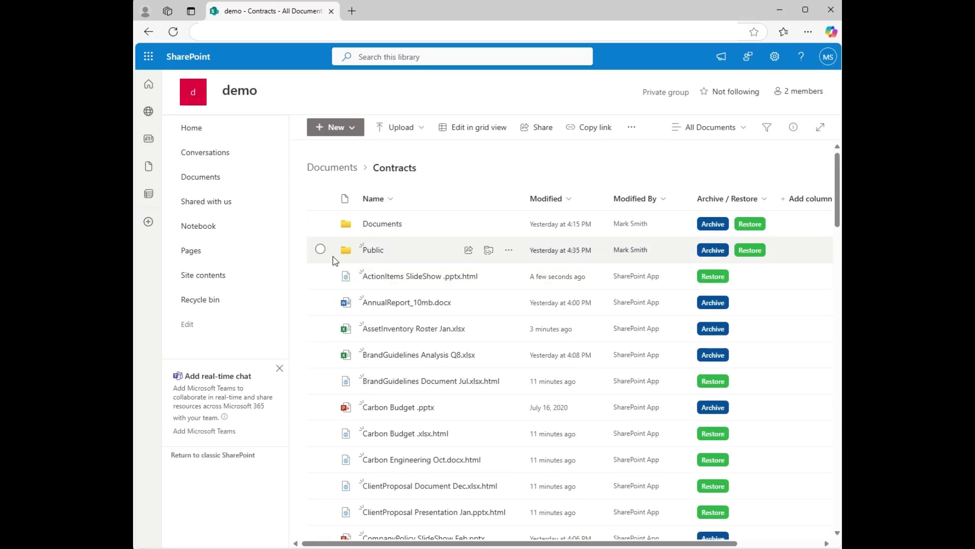
Step: Archive the entire Public subfolder of Contracts, confirm the request, and close the archive request page after checking it
click(714, 251)
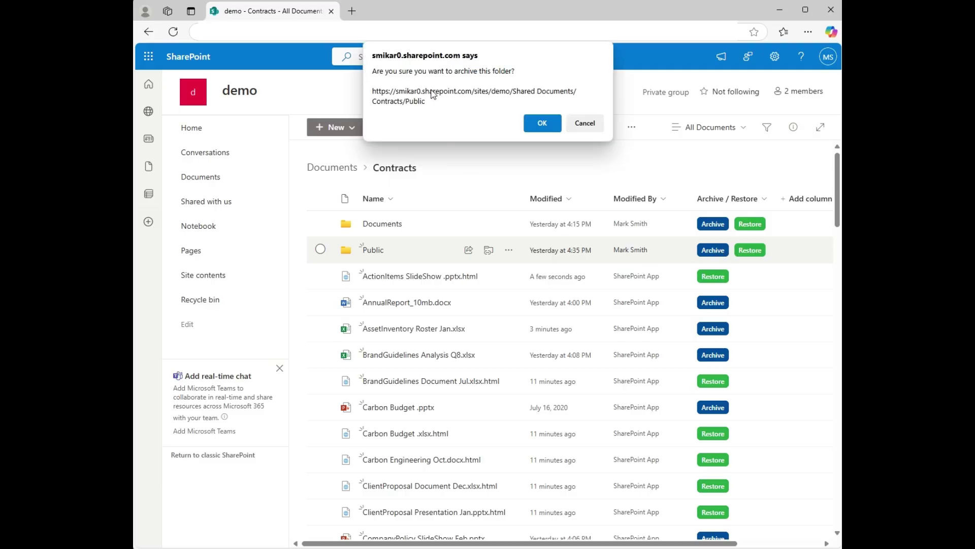
click(539, 125)
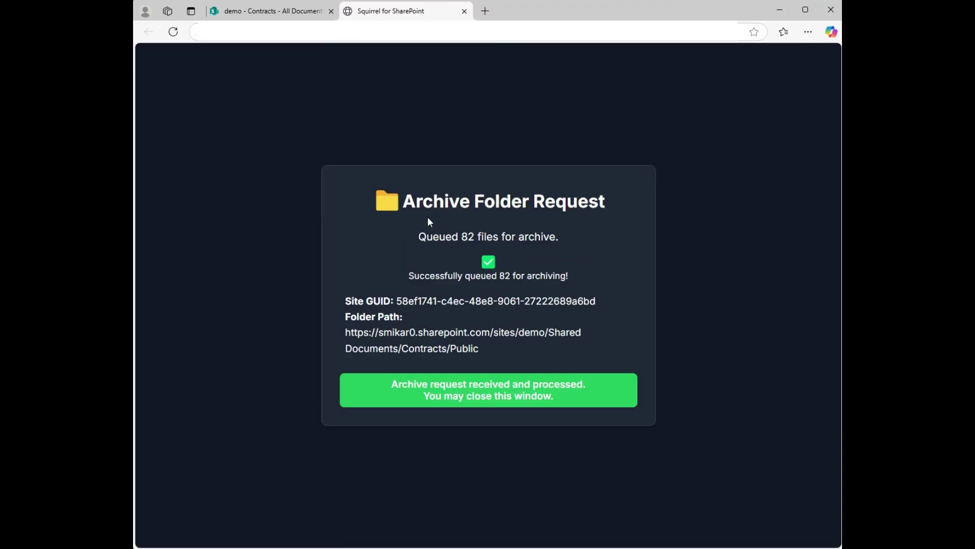
drag(402, 203, 584, 224)
click(476, 235)
key(ctrl+w)
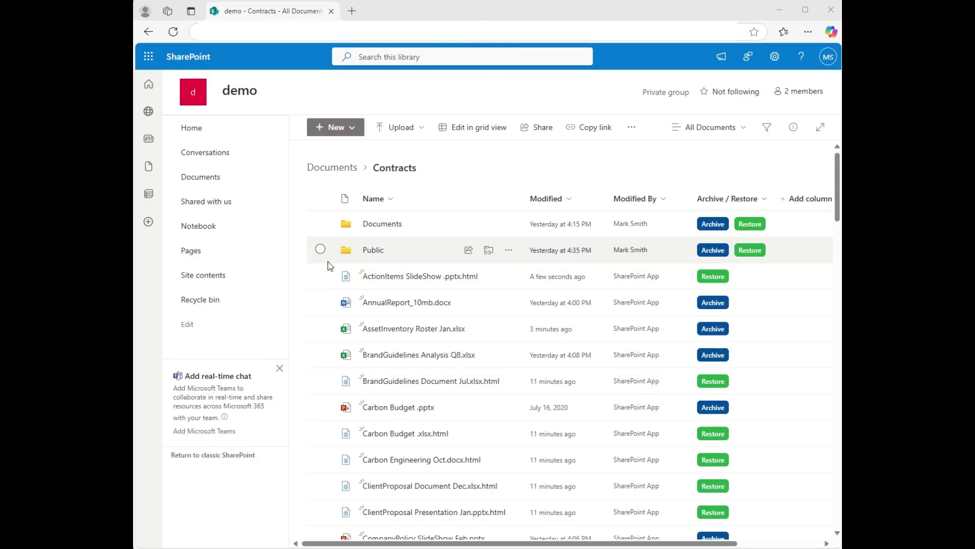
Step: Open the Public subfolder in Contracts and review its files to verify the folder archive
click(368, 251)
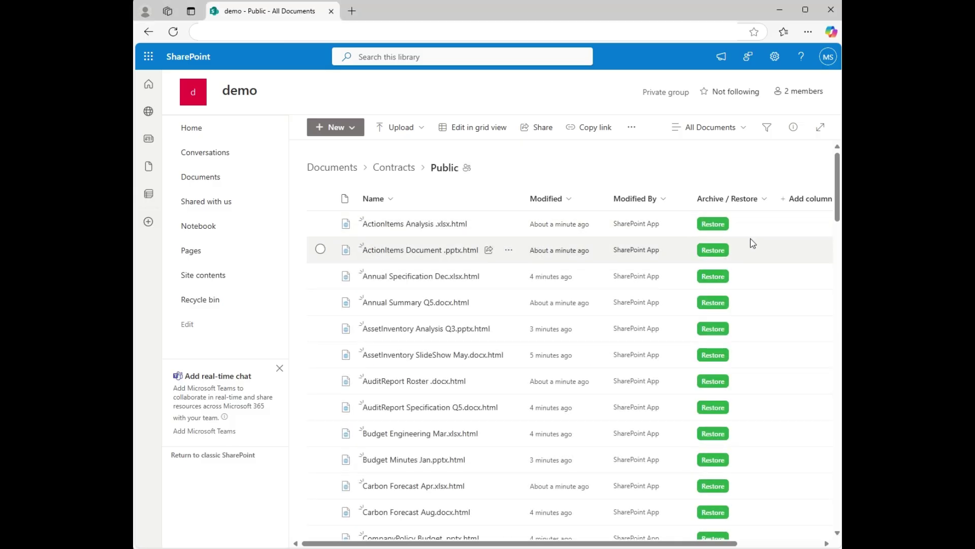
scroll(508, 264, down, 3)
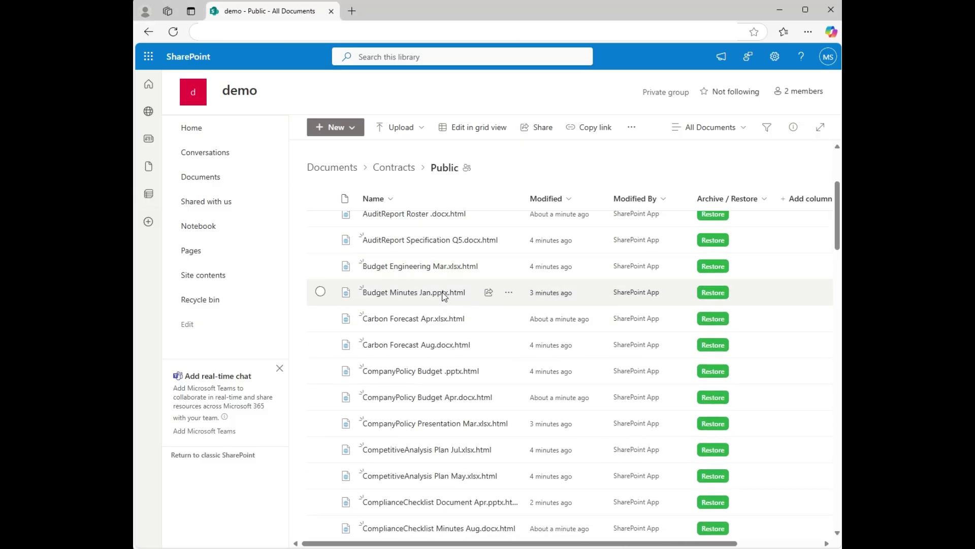